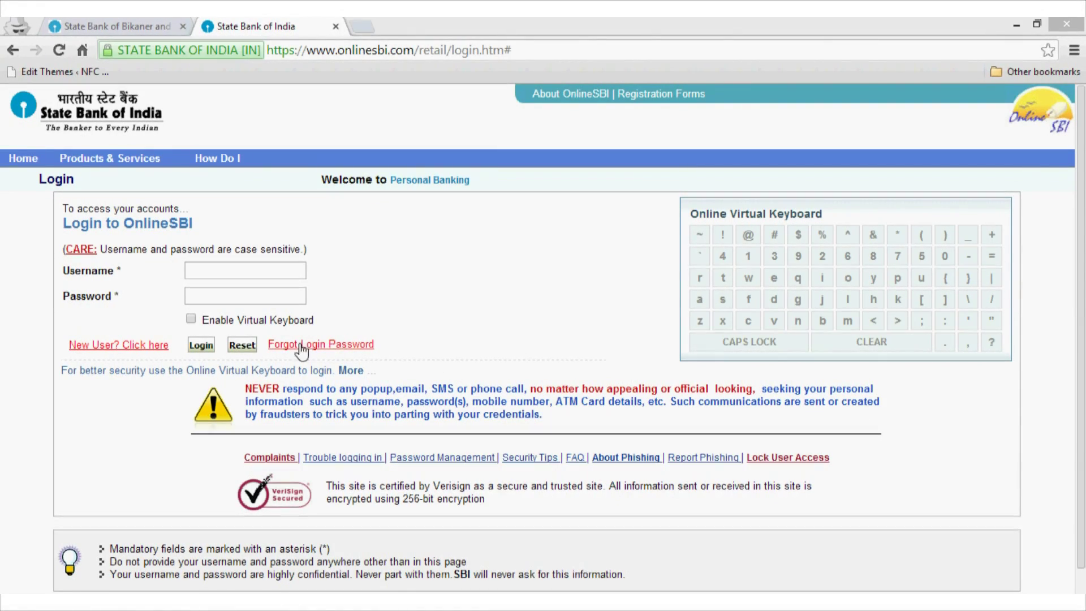
Step: On the SBBJ login page, start login password recovery with 'Forgot My Login Password' selected
click(141, 25)
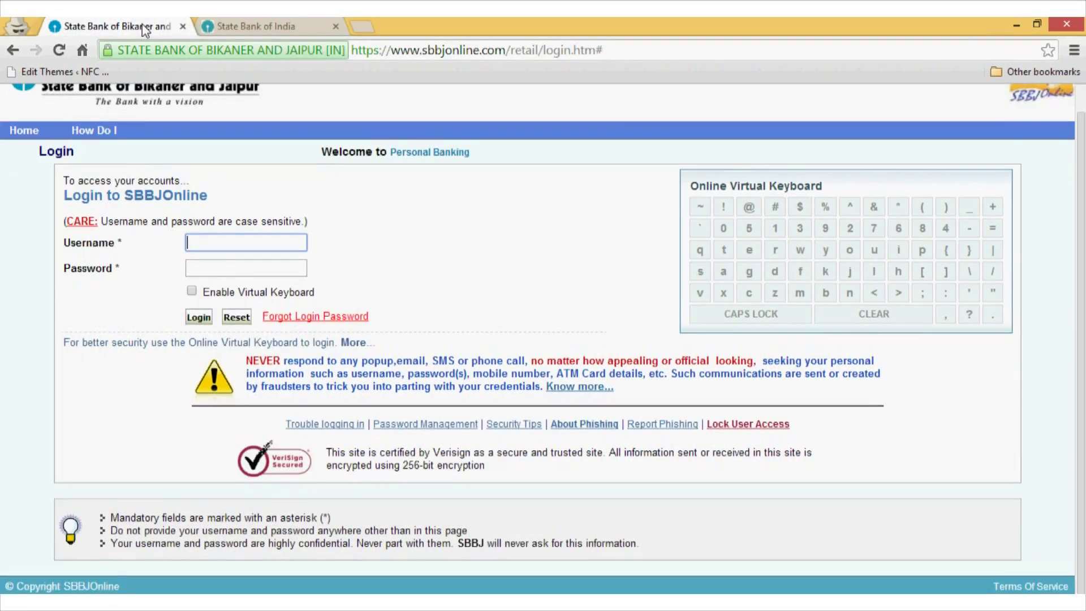
click(314, 321)
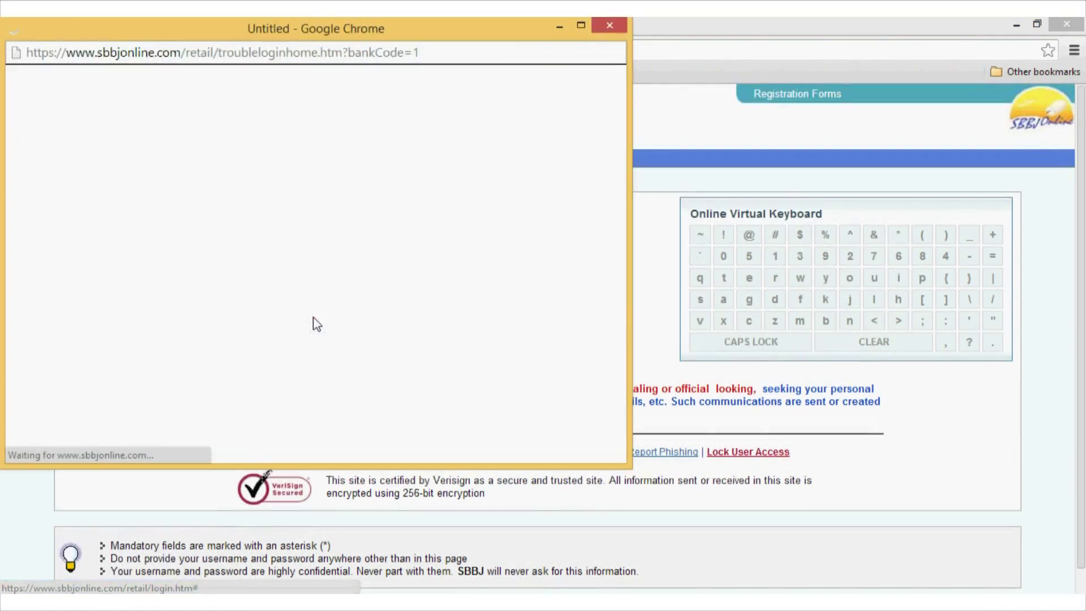
click(218, 186)
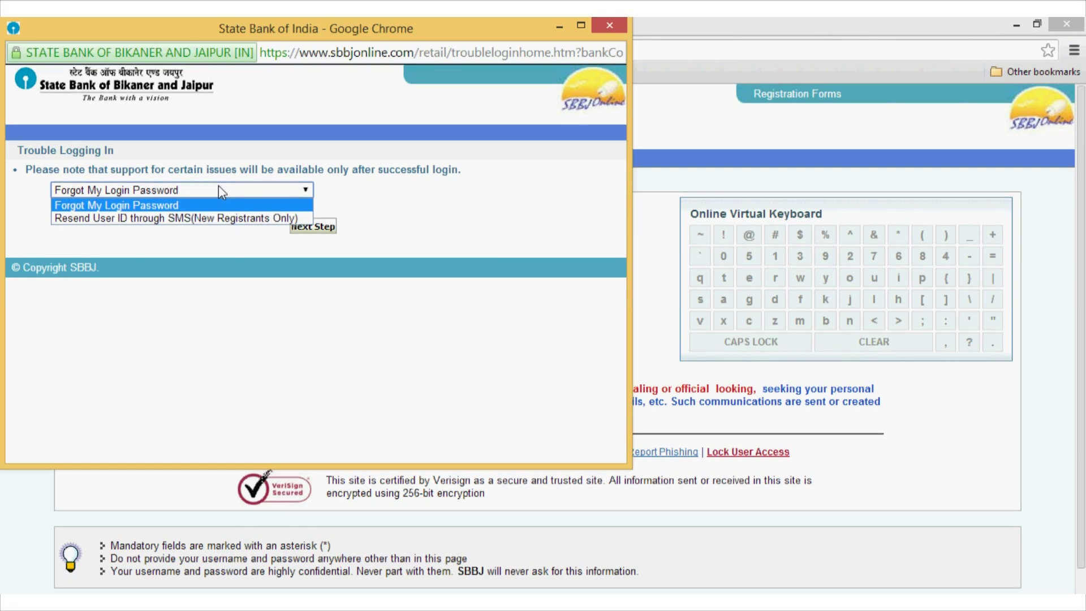
click(226, 204)
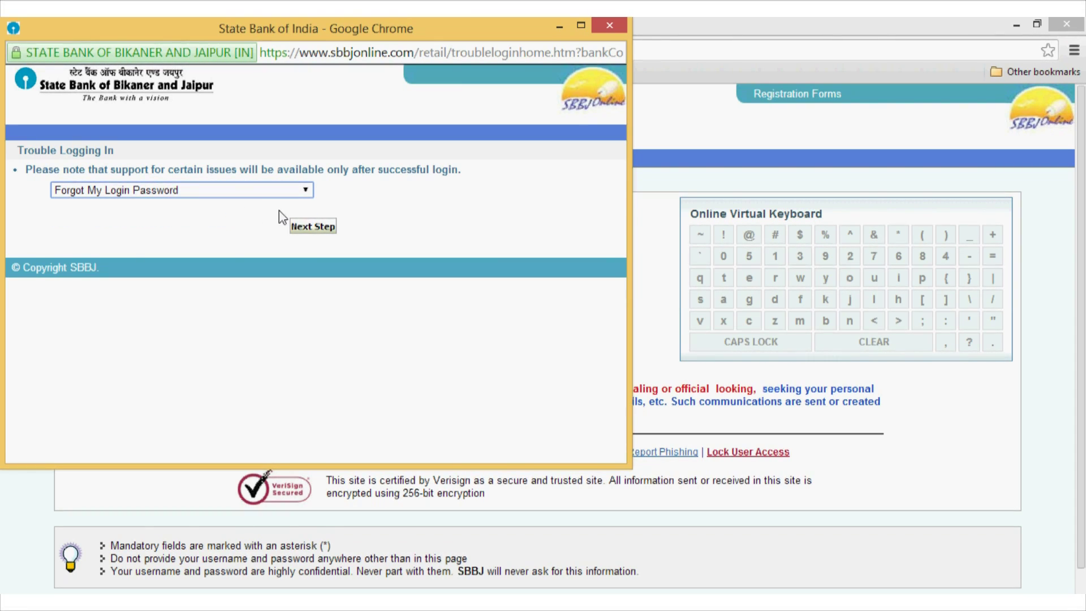
Step: Continue to the forgot-login-password form, maximize the window, and submit the account details
click(305, 228)
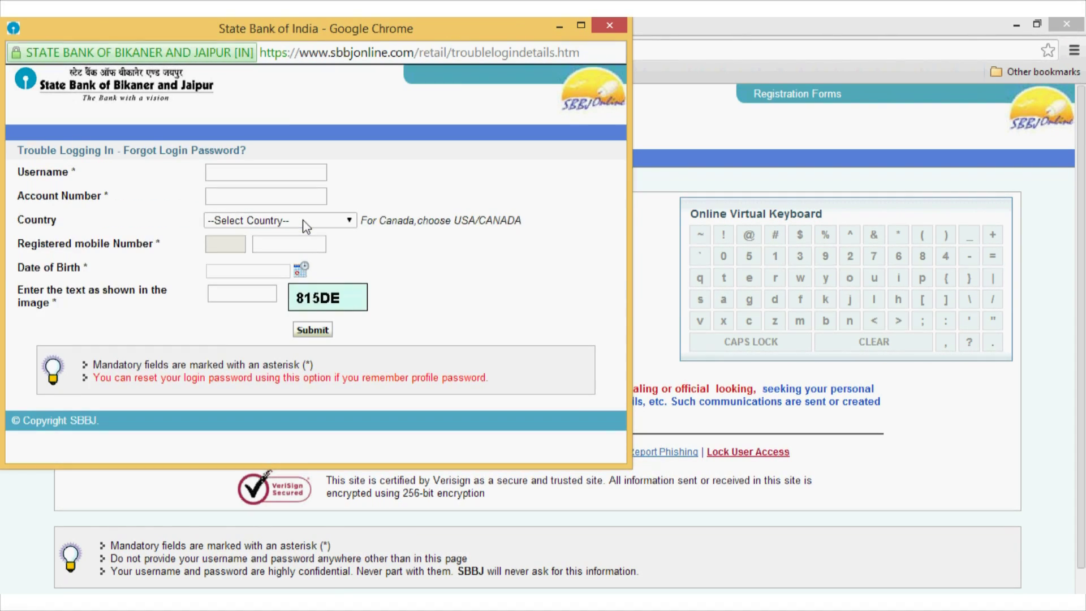
click(580, 26)
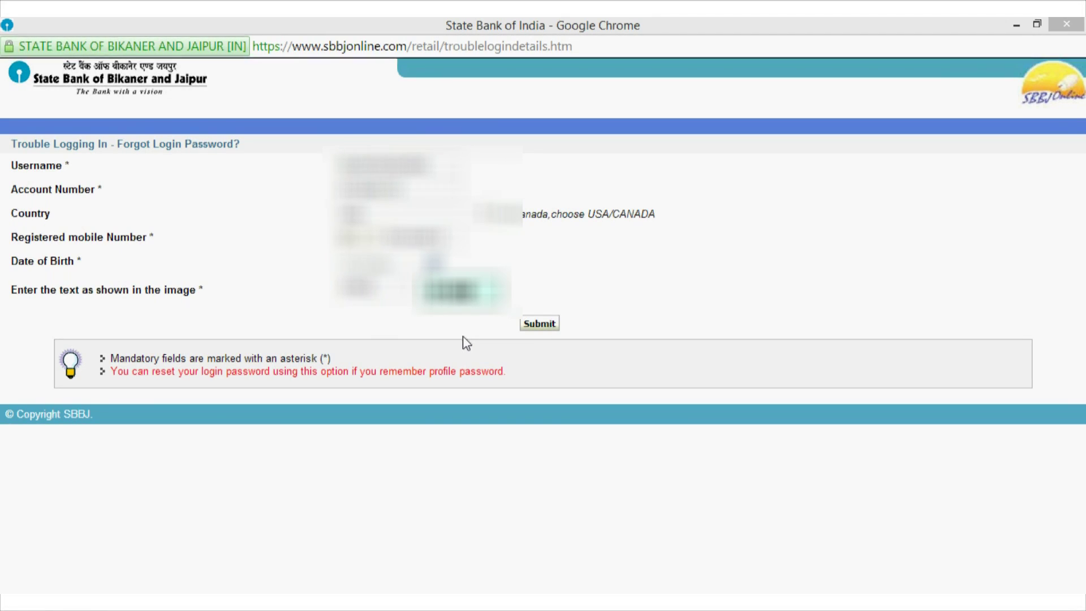
click(524, 327)
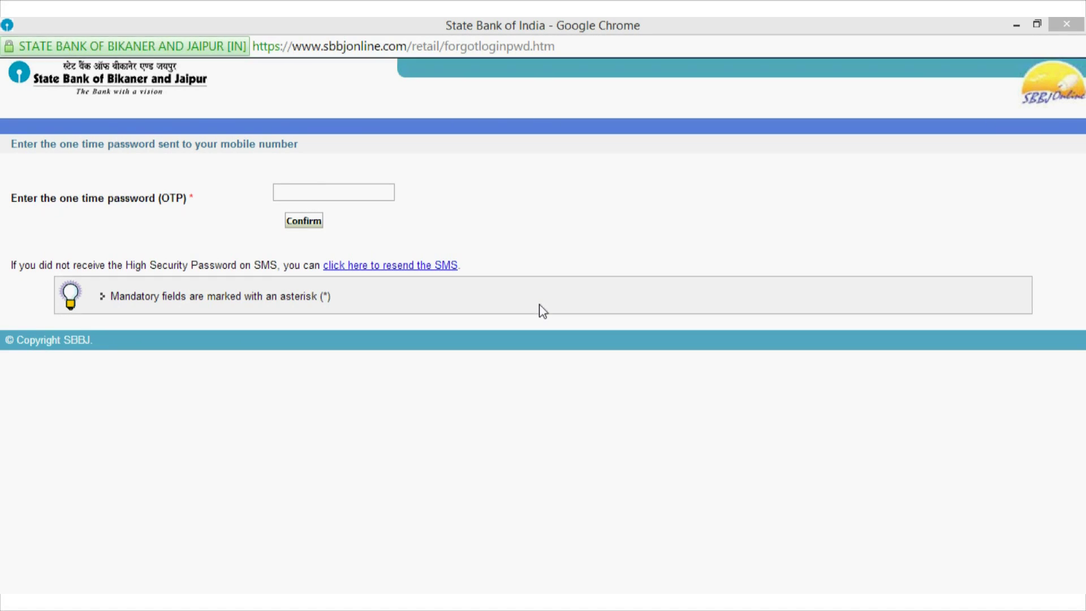
Step: Confirm the one-time password, keep 'Remember your profile password', and submit the profile password
click(294, 192)
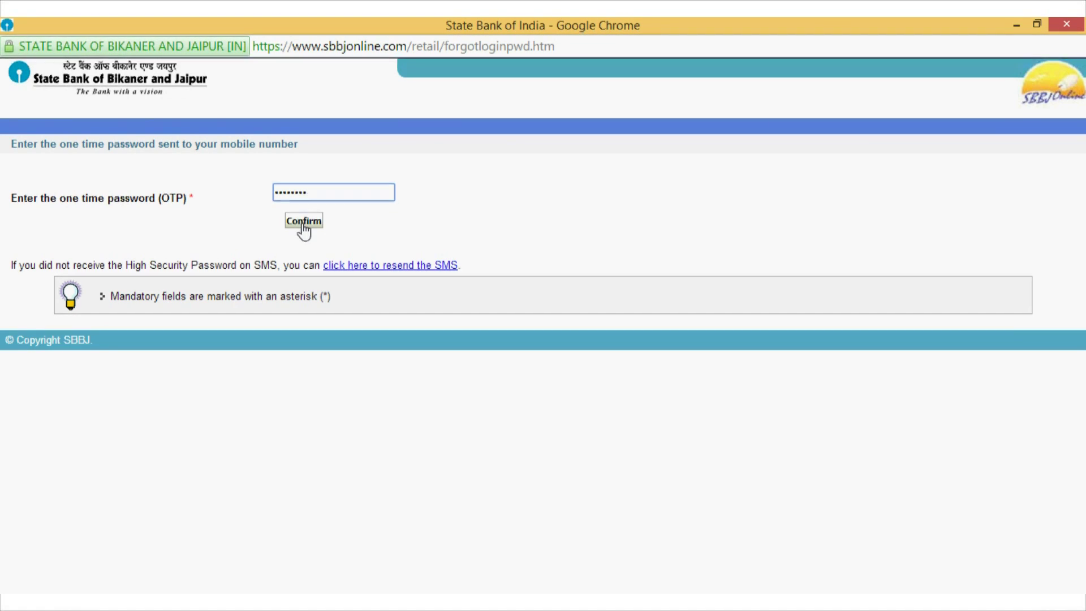
click(304, 221)
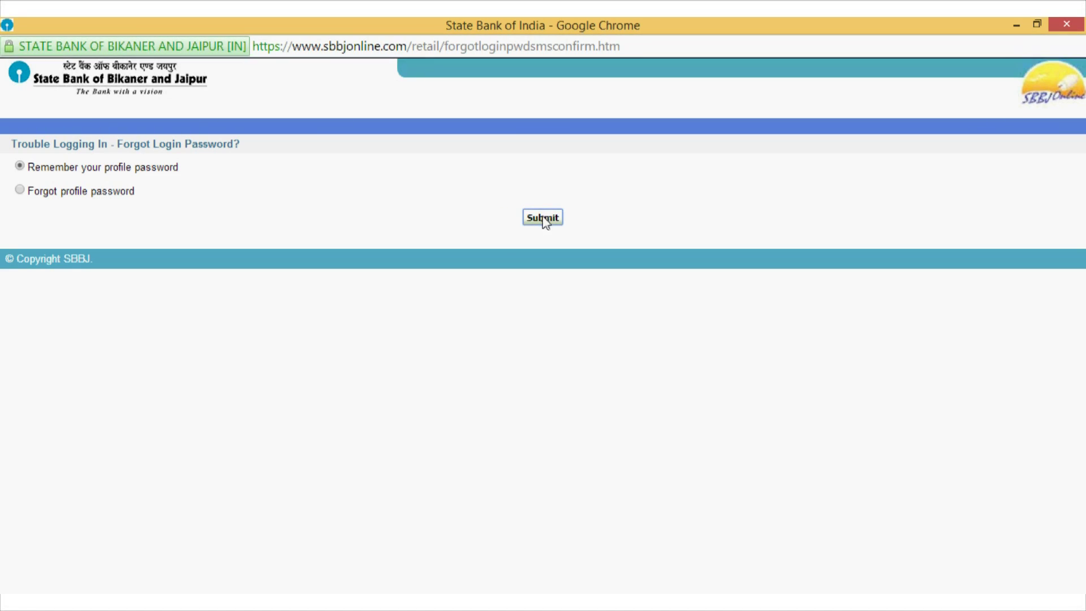
click(544, 222)
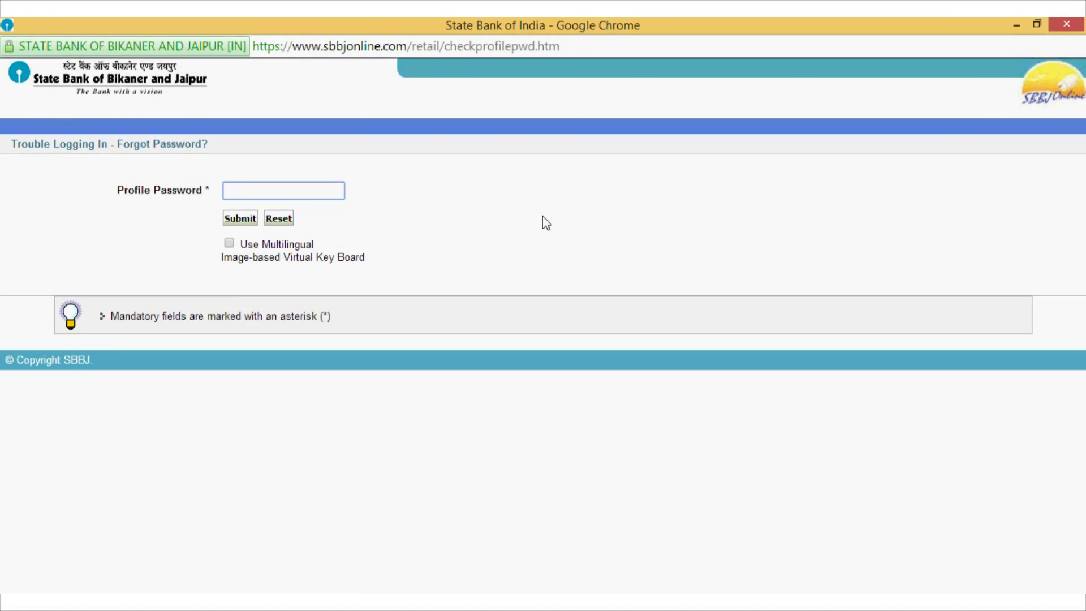
text(a)
text(a)
click(245, 218)
click(368, 164)
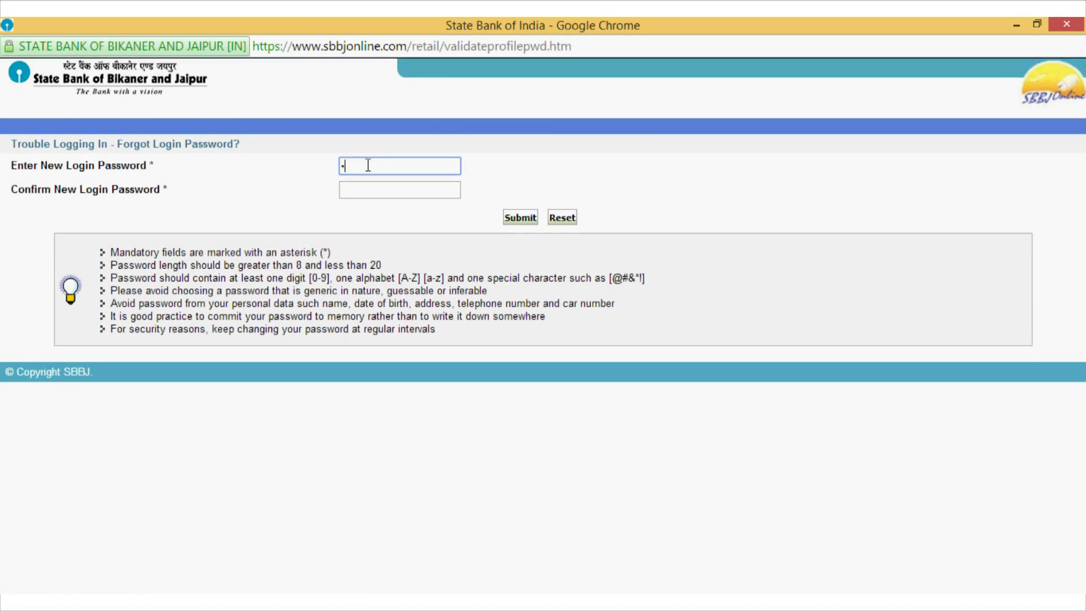
Step: Enter the new login password in both fields and submit it
click(372, 190)
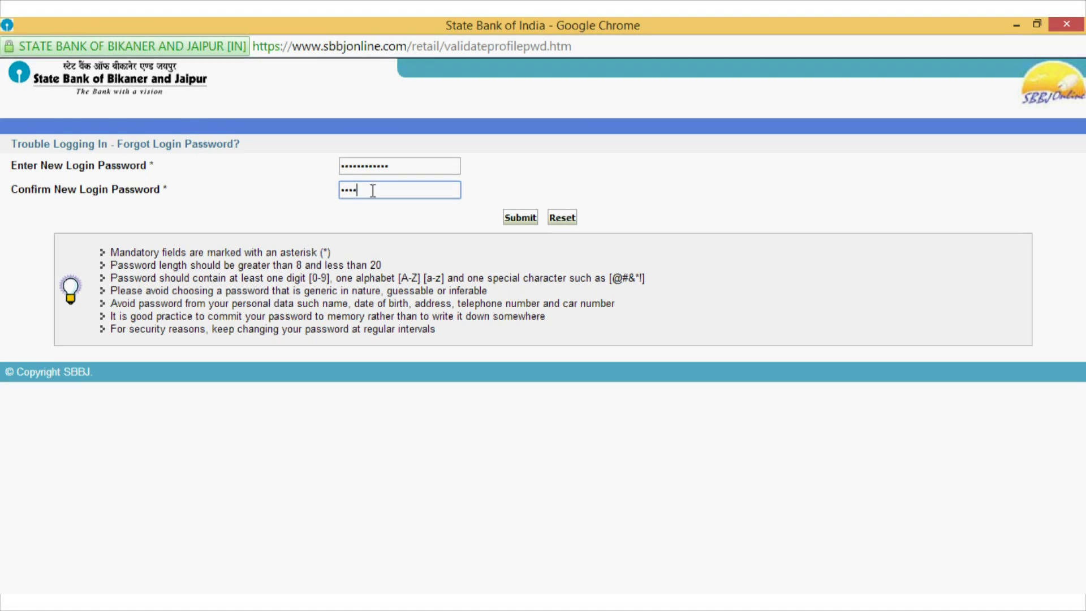
click(521, 218)
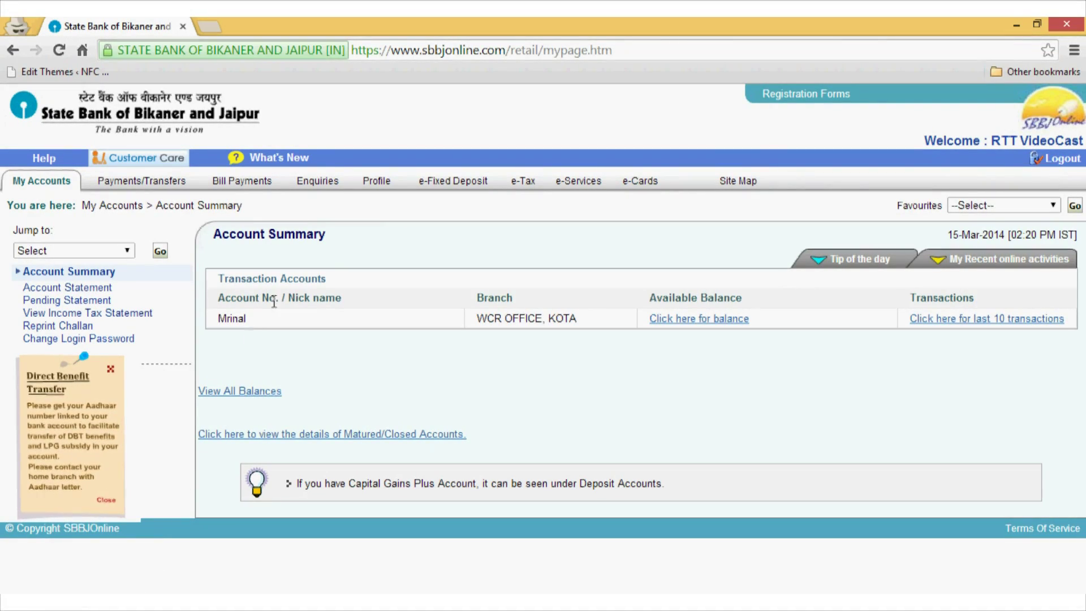
Step: From the Profile section's Forgot Profile Password page, choose a hint question and submit its answer
click(377, 181)
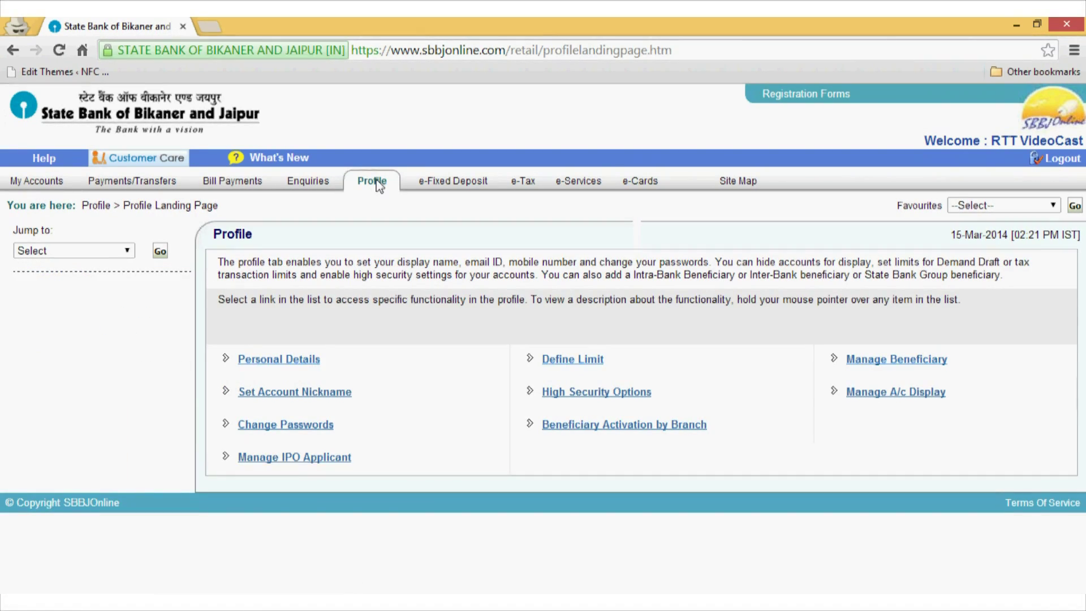
click(299, 367)
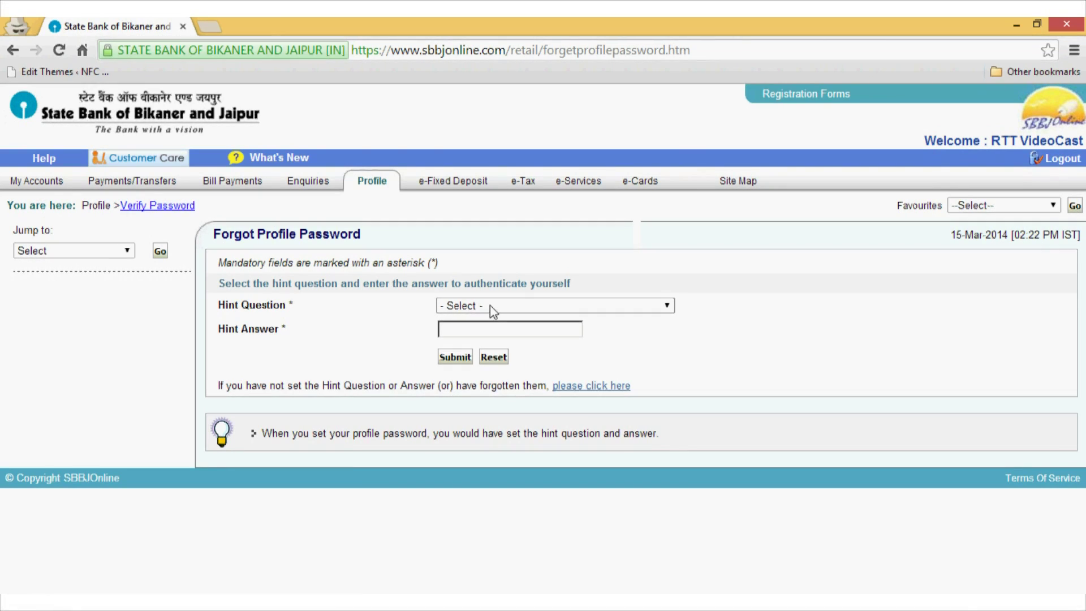
click(490, 306)
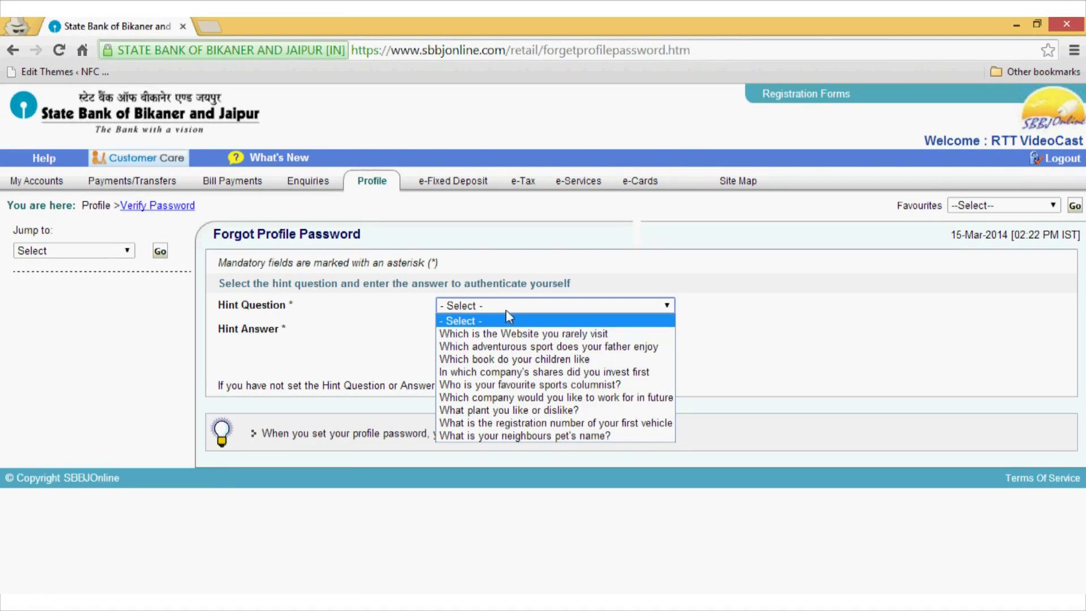
click(508, 319)
click(477, 308)
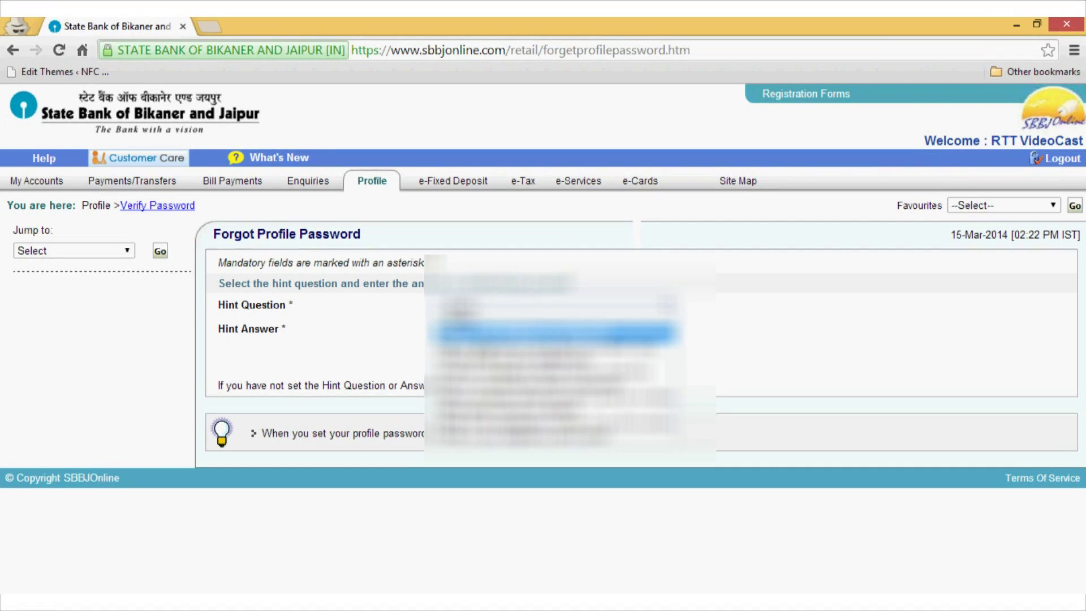
click(552, 435)
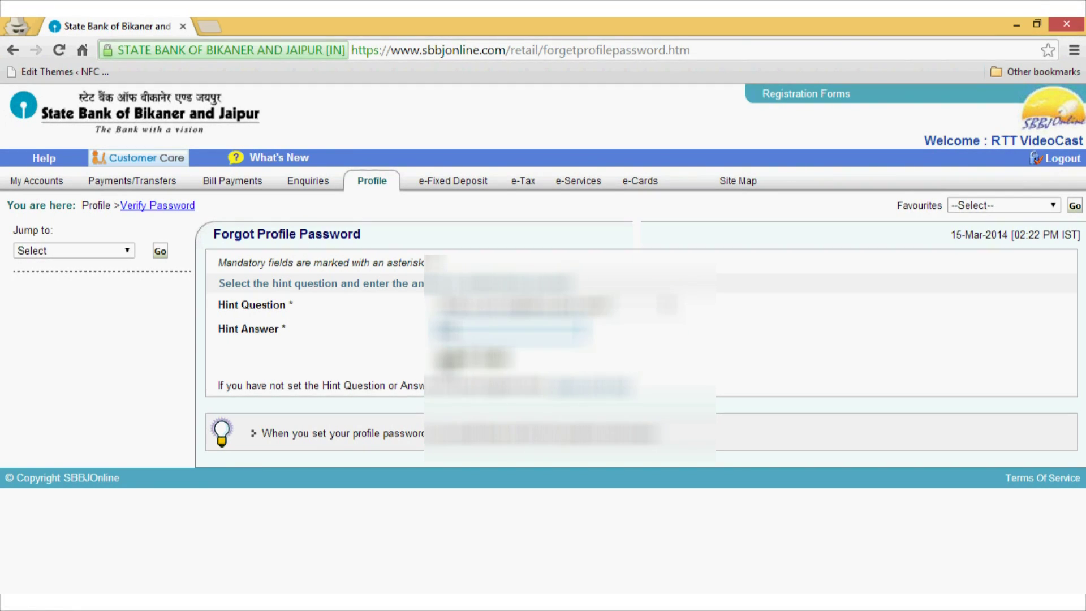
key(Return)
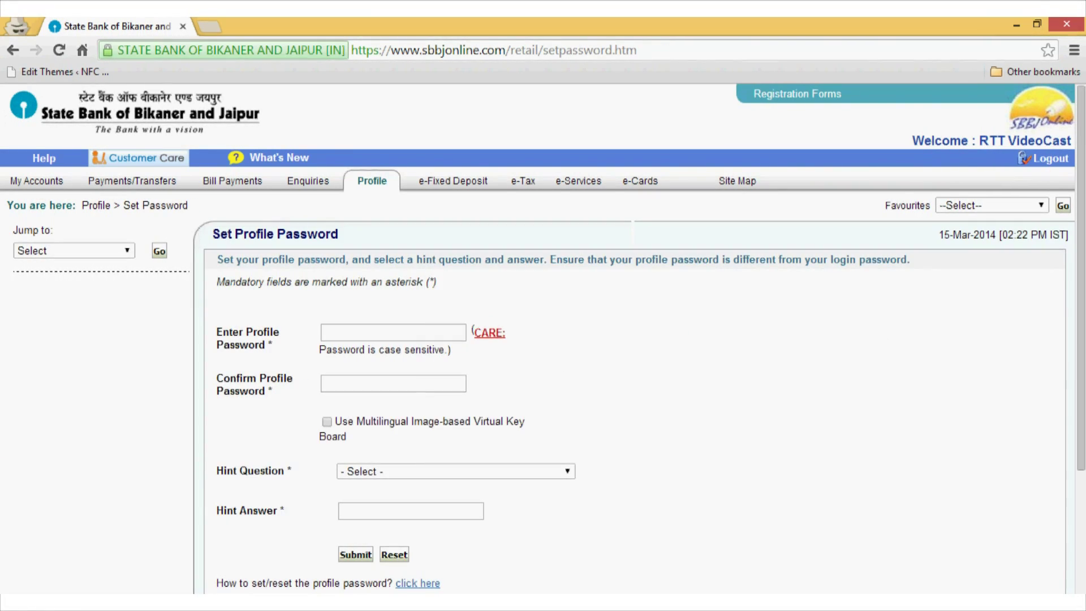
scroll(908, 387, down, 3)
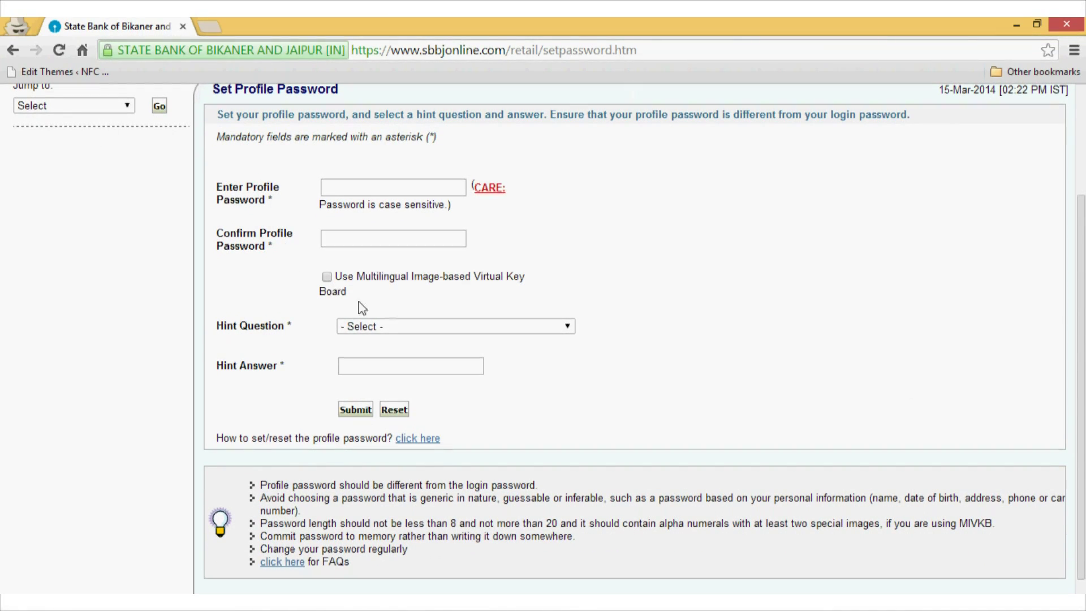
Step: Browse the hint question list without choosing one, then select the answer field
click(422, 328)
click(422, 328)
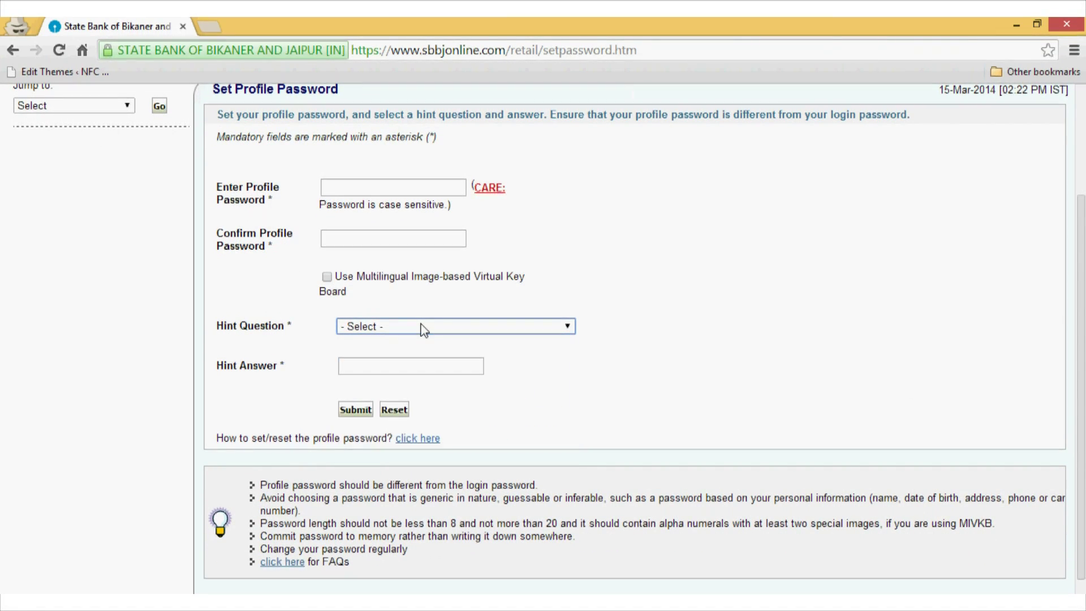
click(420, 365)
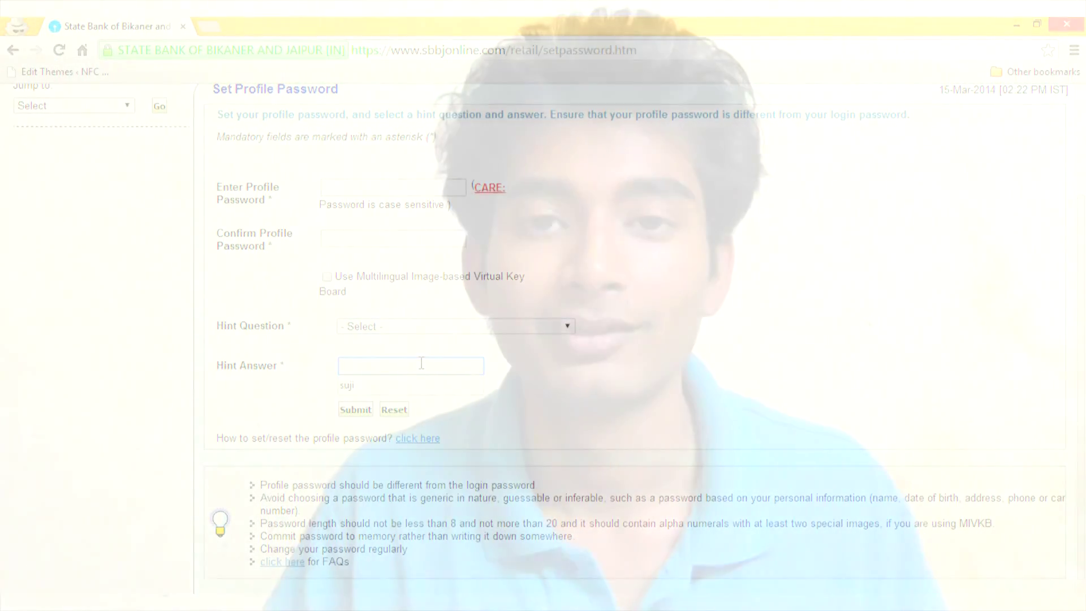